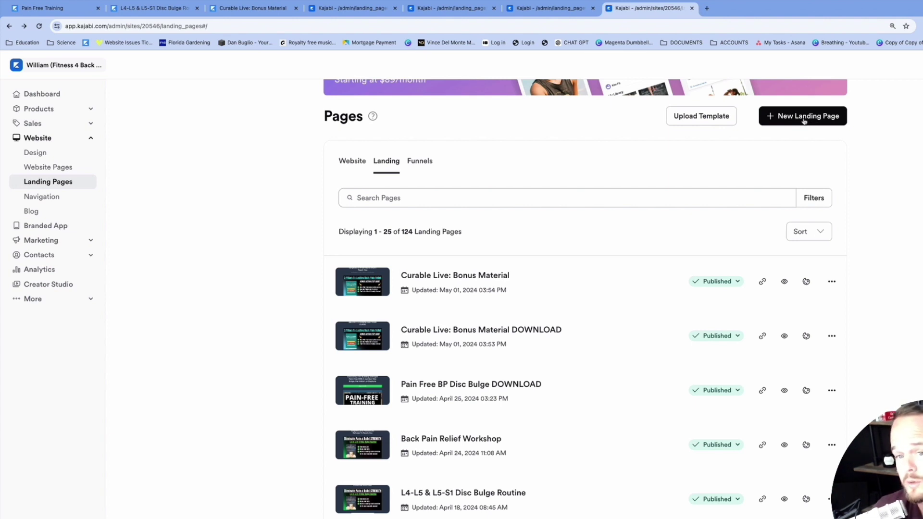
- Start a new landing page and browse the available templates, from the blank and sales layouts through to the opt-in designs
{"action": "left_click", "coordinate": [804, 120]}
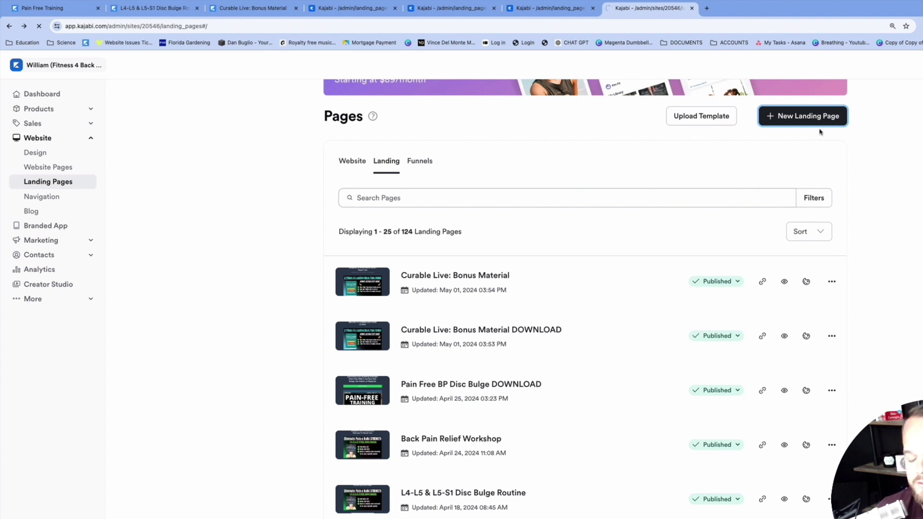
{"action": "left_click", "coordinate": [830, 130]}
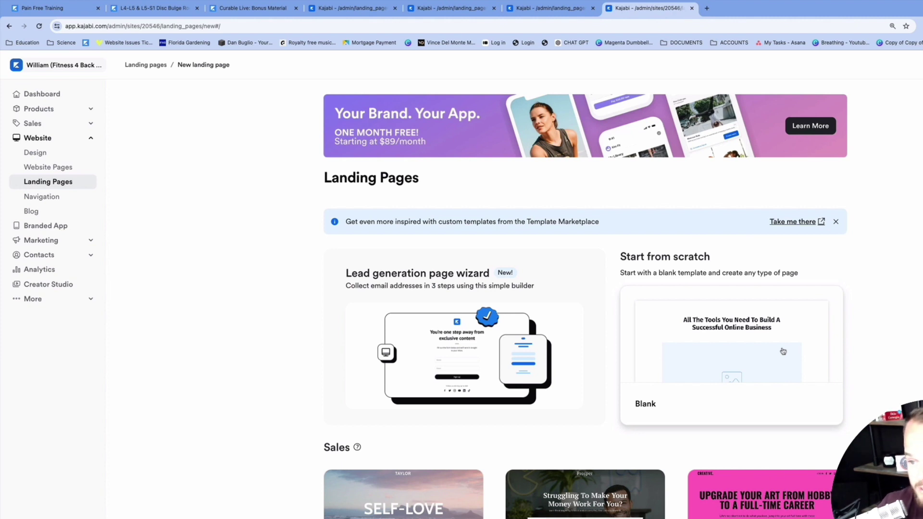
{"action": "scroll", "coordinate": [645, 356], "scroll_direction": "down", "scroll_amount": 2}
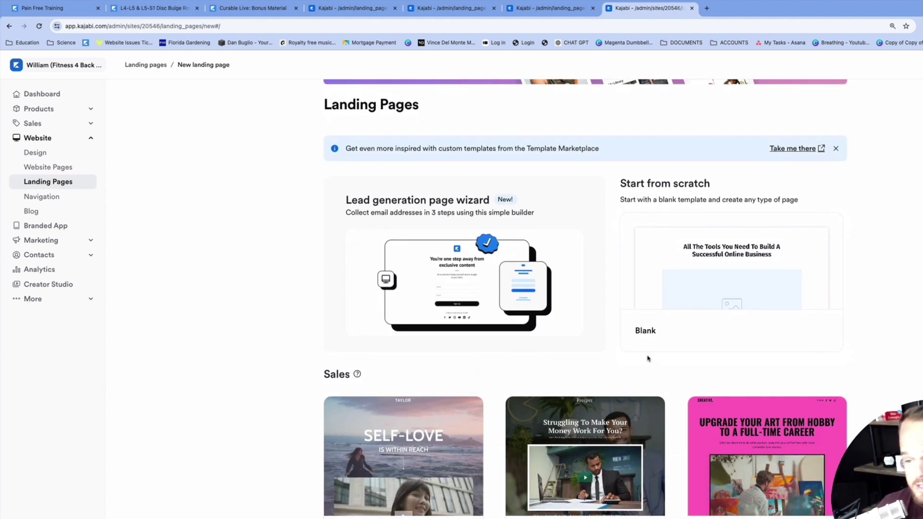
{"action": "scroll", "coordinate": [755, 286], "scroll_direction": "down", "scroll_amount": 2}
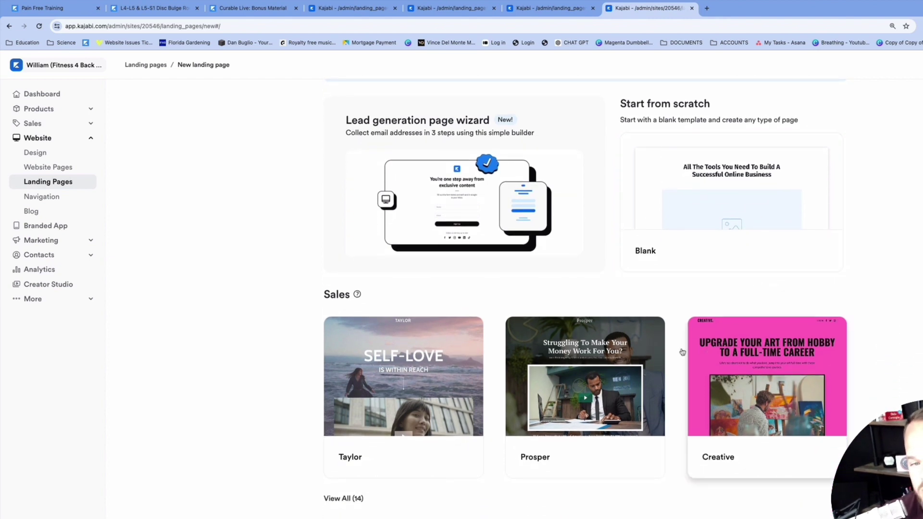
{"action": "scroll", "coordinate": [577, 361], "scroll_direction": "down", "scroll_amount": 3}
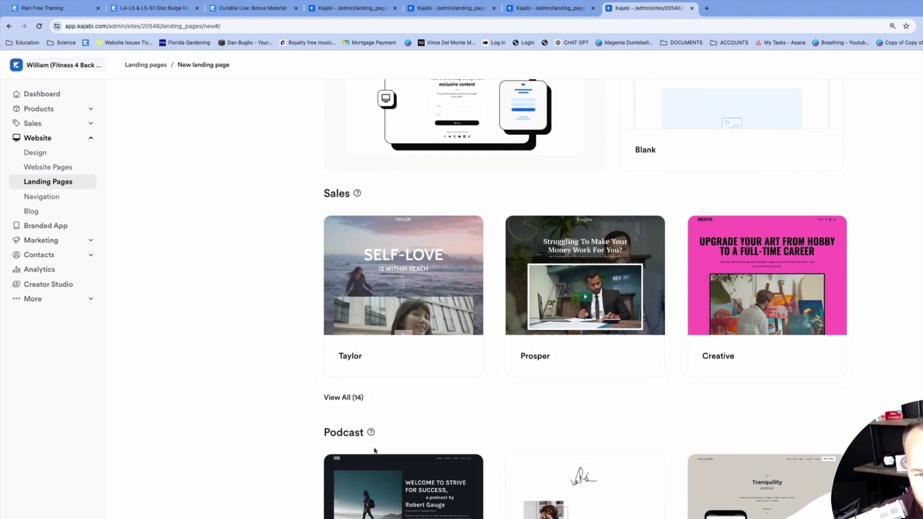
{"action": "scroll", "coordinate": [370, 336], "scroll_direction": "down", "scroll_amount": 6}
{"action": "scroll", "coordinate": [364, 357], "scroll_direction": "down", "scroll_amount": 1}
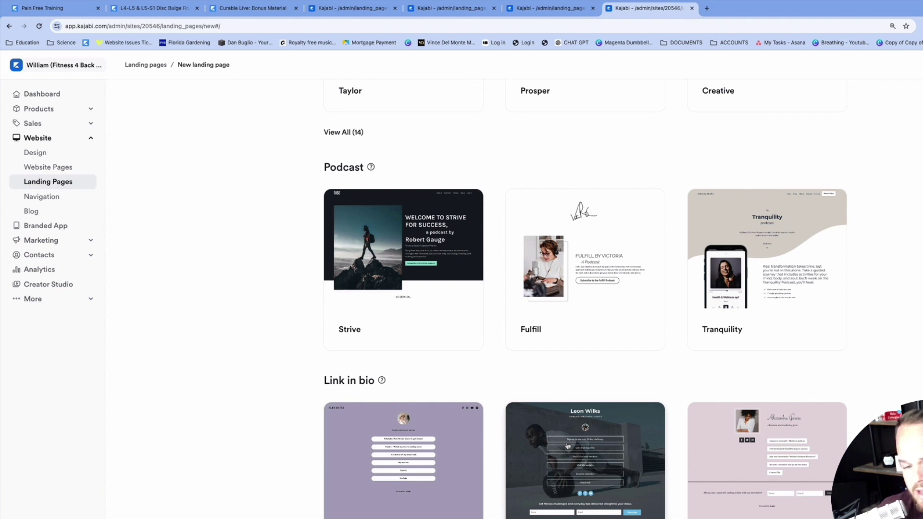
{"action": "scroll", "coordinate": [567, 446], "scroll_direction": "down", "scroll_amount": 6}
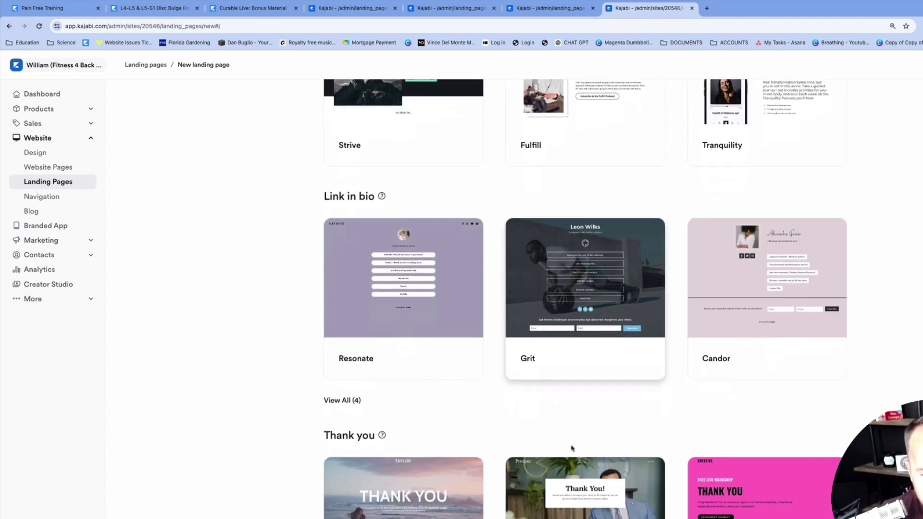
{"action": "scroll", "coordinate": [393, 346], "scroll_direction": "down", "scroll_amount": 6}
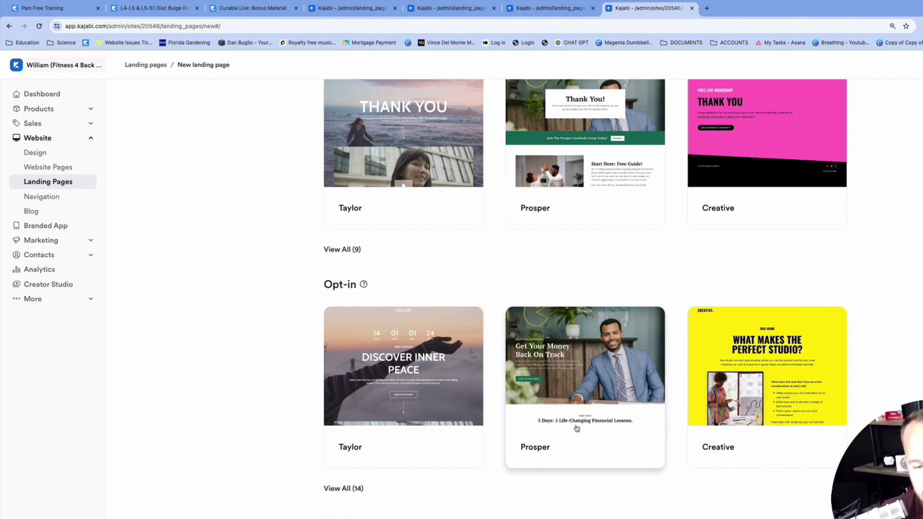
{"action": "scroll", "coordinate": [577, 428], "scroll_direction": "up", "scroll_amount": 20}
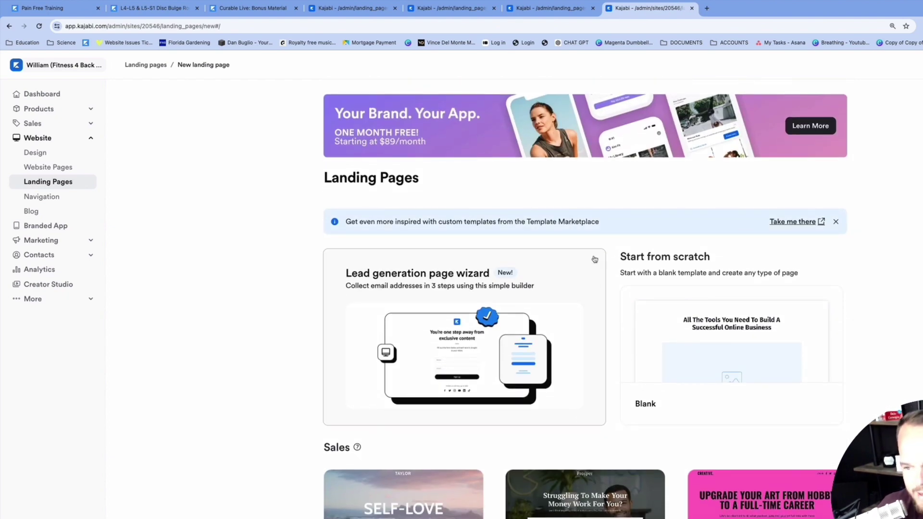
- Return to the landing pages list and open the Curable Live: Bonus Material page in the page editor
{"action": "left_click", "coordinate": [40, 186]}
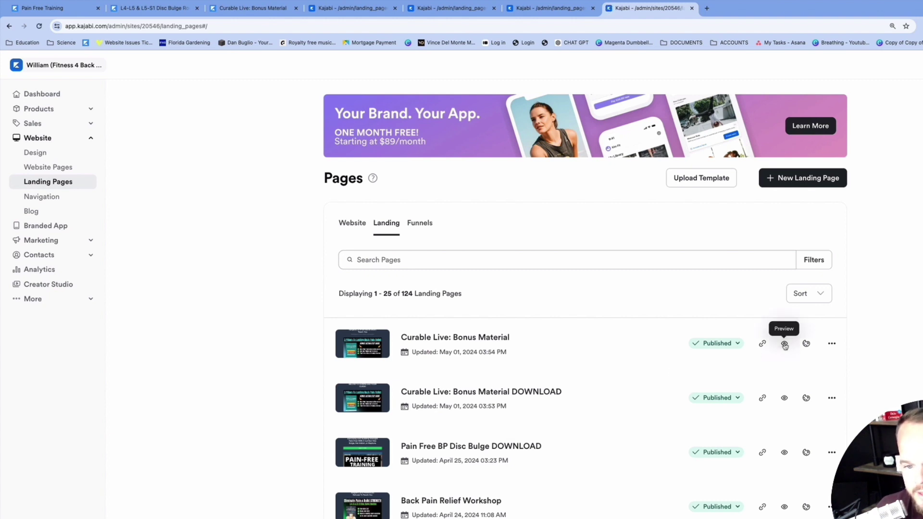
{"action": "left_click", "coordinate": [439, 343]}
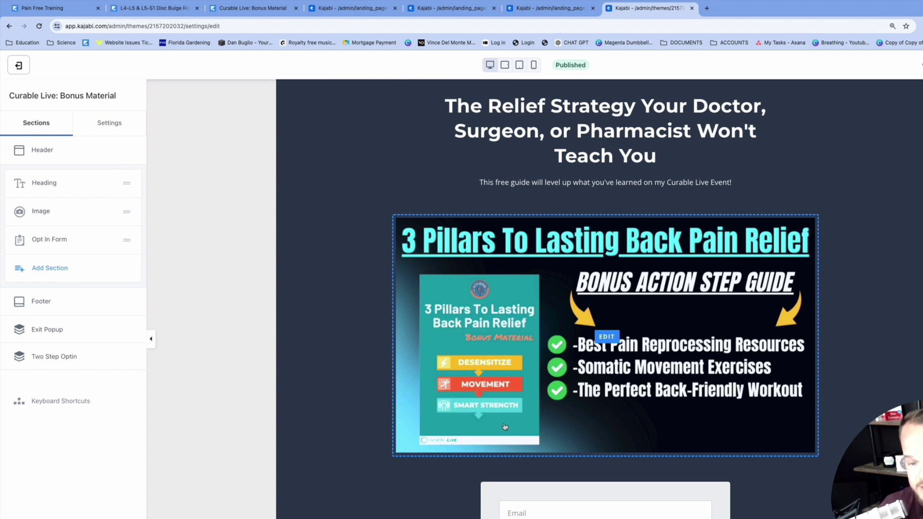
{"action": "scroll", "coordinate": [579, 504], "scroll_direction": "down", "scroll_amount": 2}
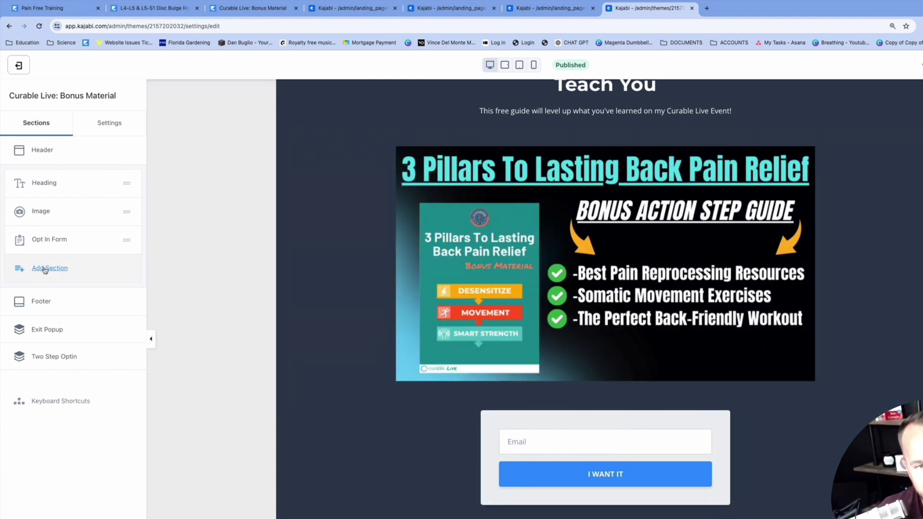
- Open the choice of sections that can be added to the page and review it against the existing image and form
{"action": "left_click", "coordinate": [45, 269]}
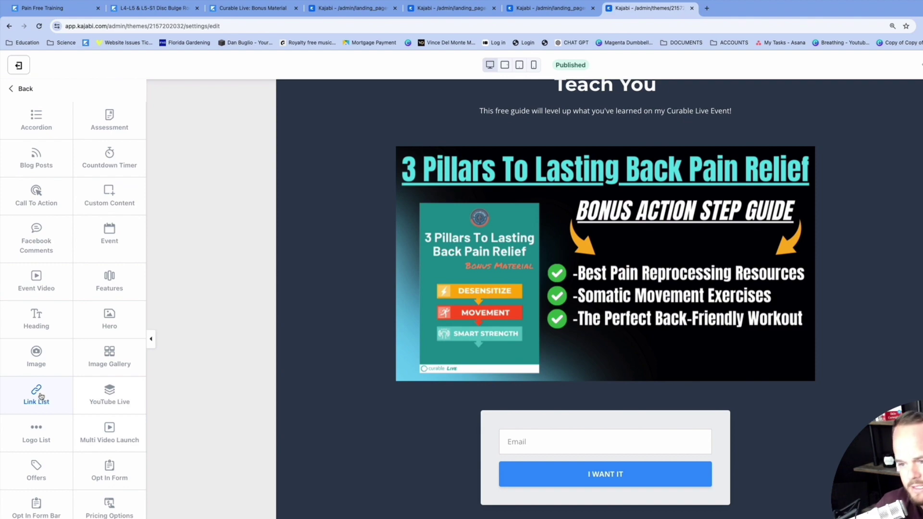
{"action": "scroll", "coordinate": [105, 418], "scroll_direction": "down", "scroll_amount": 2}
{"action": "scroll", "coordinate": [603, 335], "scroll_direction": "up", "scroll_amount": 2}
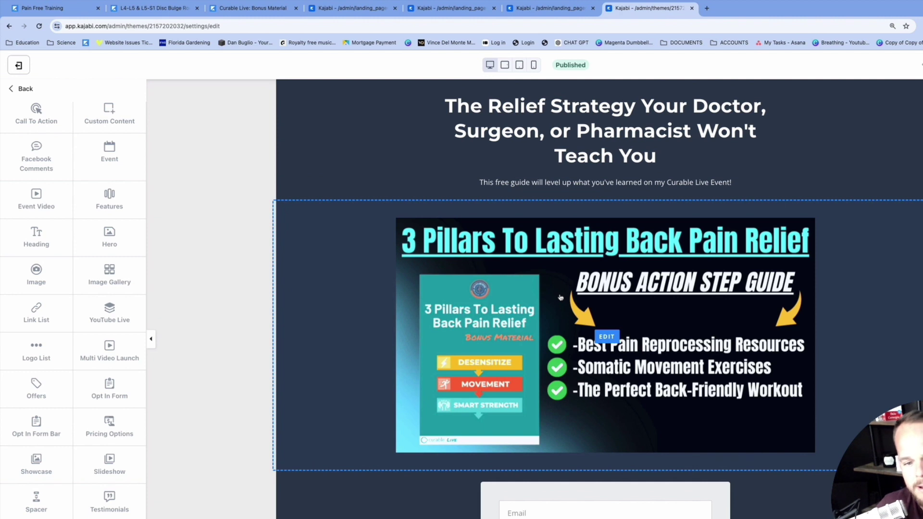
{"action": "scroll", "coordinate": [561, 297], "scroll_direction": "down", "scroll_amount": 2}
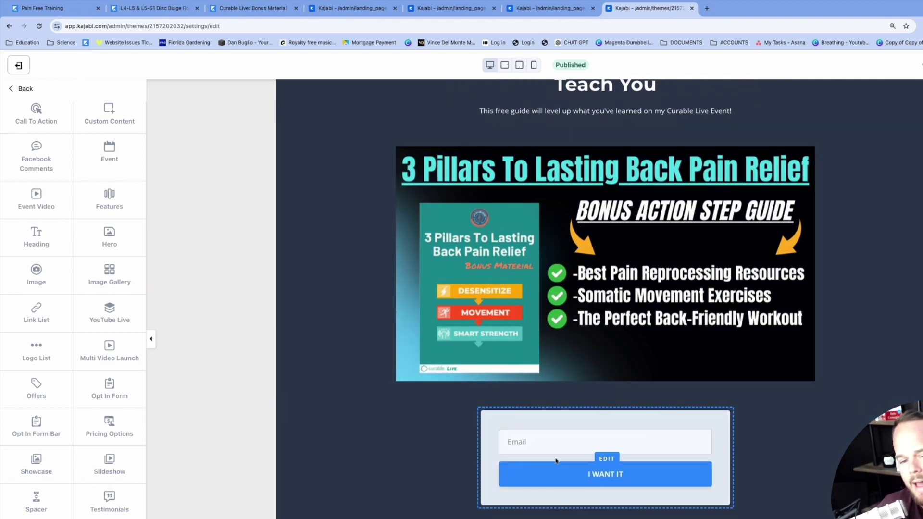
{"action": "scroll", "coordinate": [103, 355], "scroll_direction": "up", "scroll_amount": 2}
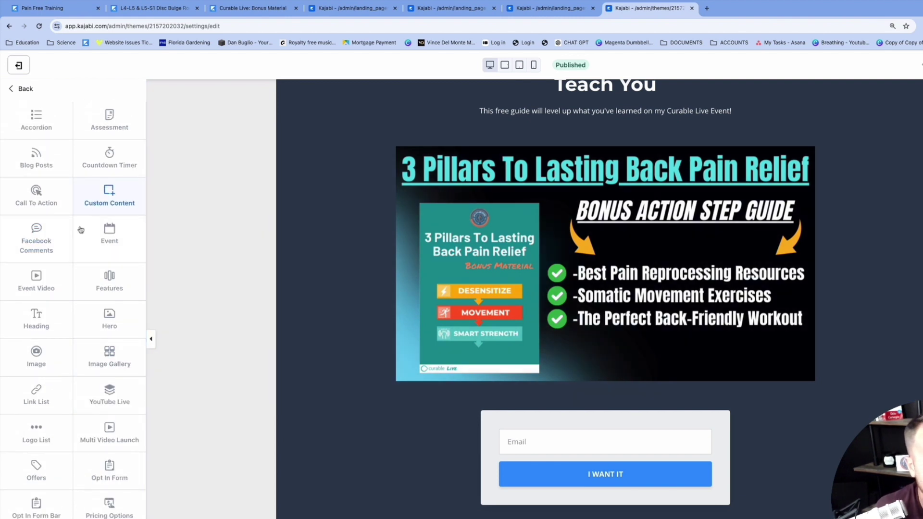
{"action": "scroll", "coordinate": [107, 345], "scroll_direction": "down", "scroll_amount": 2}
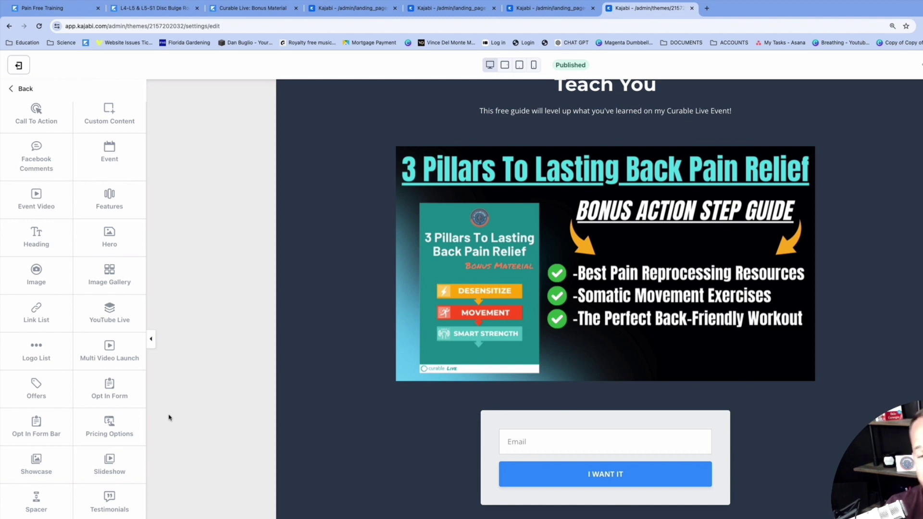
- Open the page's Opt In Form section and review its form, thank you page and button text settings
{"action": "left_click", "coordinate": [455, 449]}
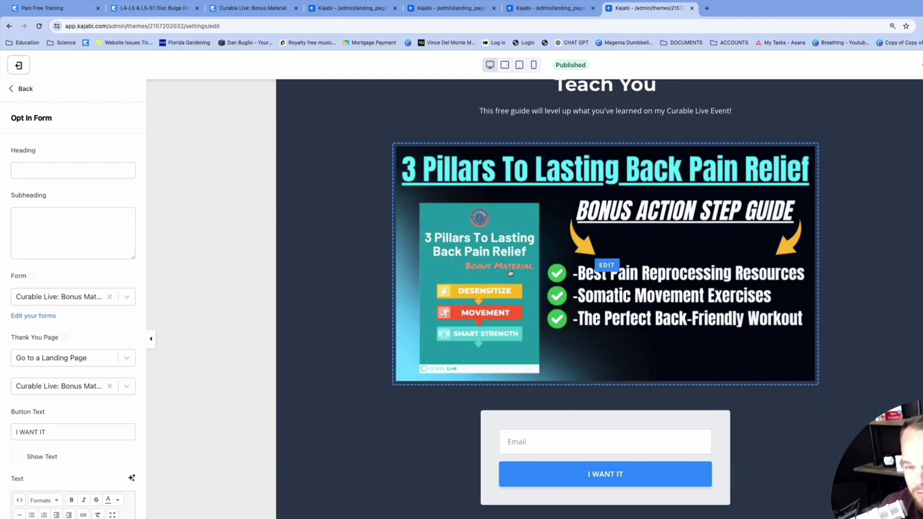
{"action": "scroll", "coordinate": [420, 250], "scroll_direction": "up", "scroll_amount": 2}
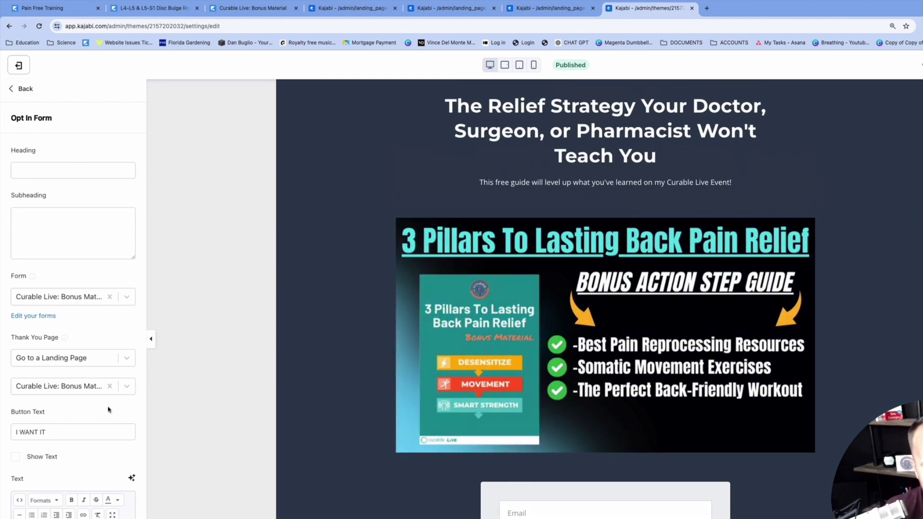
{"action": "scroll", "coordinate": [84, 416], "scroll_direction": "down", "scroll_amount": 3}
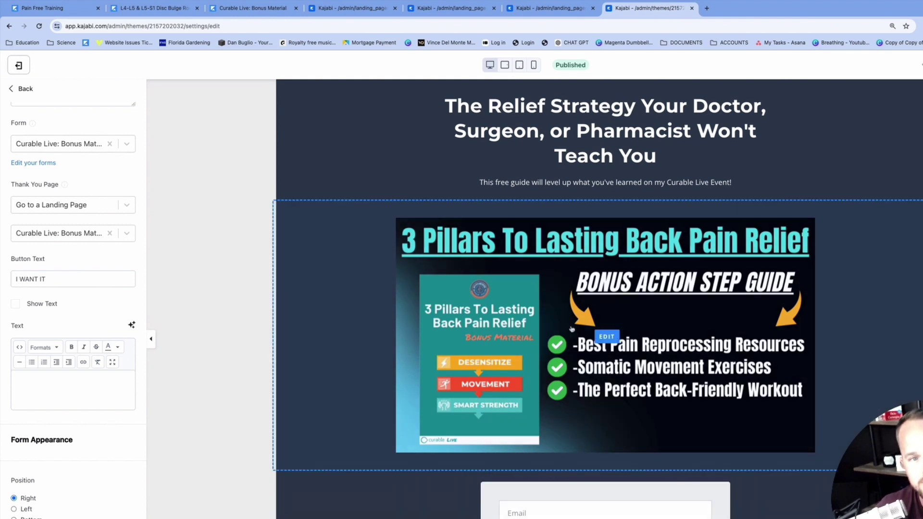
- Go to the marketing forms in the other Kajabi browser tab and open the Curable Live: Bonus Material form to review its settings
{"action": "left_click", "coordinate": [547, 11]}
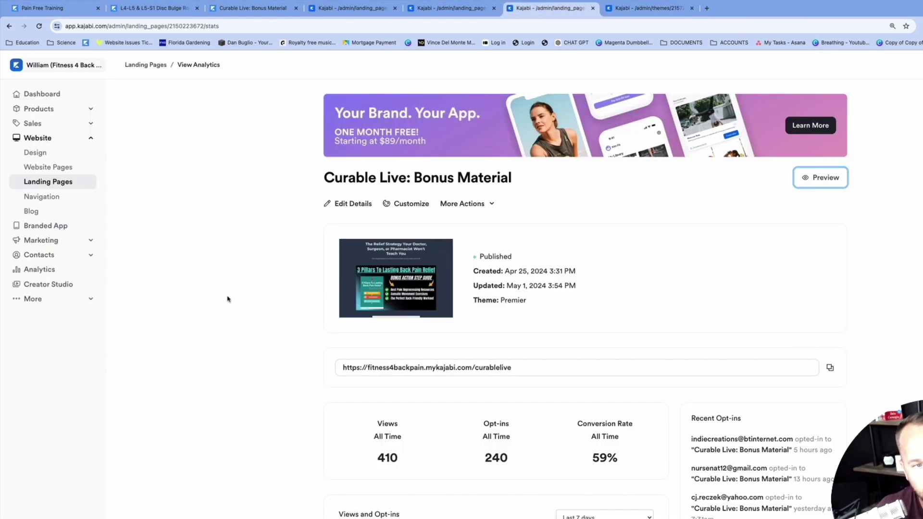
{"action": "left_click", "coordinate": [47, 242]}
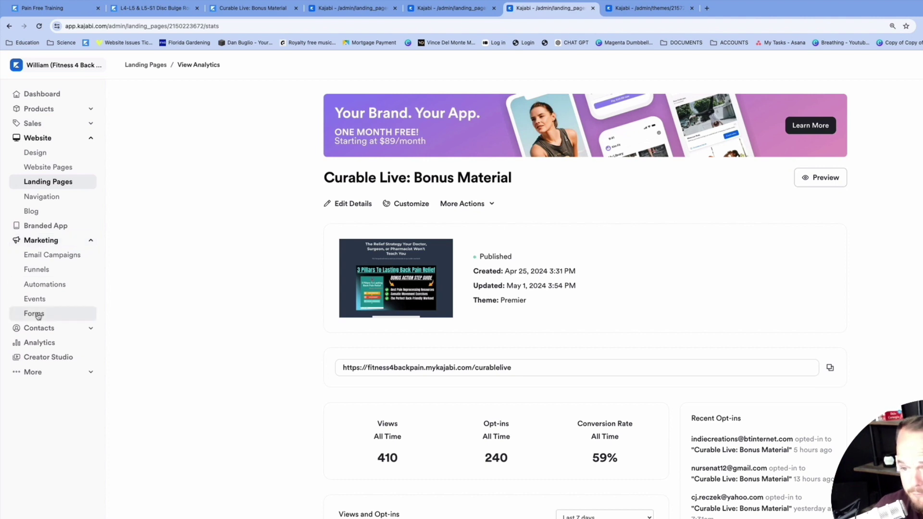
{"action": "left_click", "coordinate": [38, 314]}
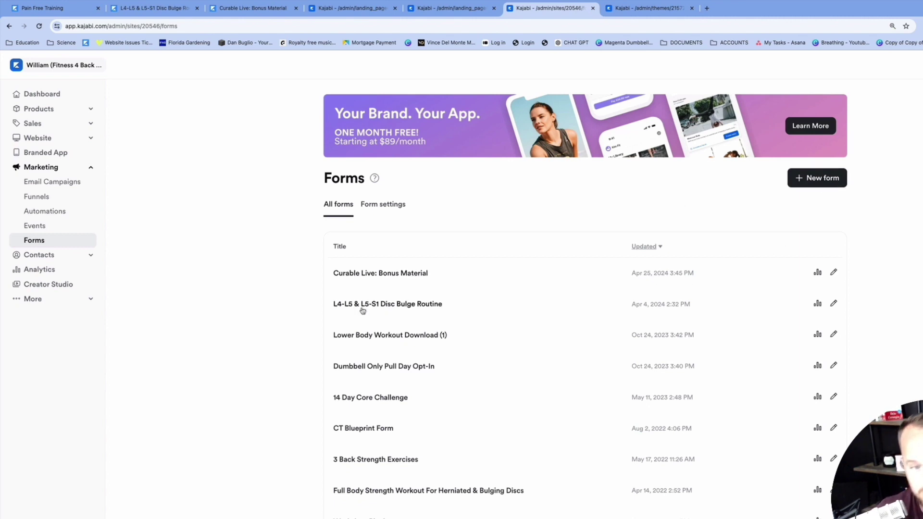
{"action": "left_click", "coordinate": [390, 274]}
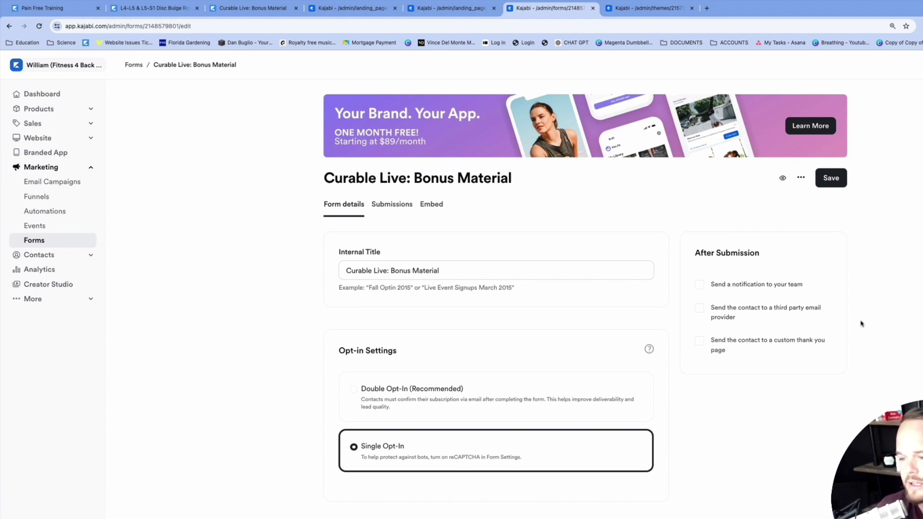
{"action": "scroll", "coordinate": [862, 324], "scroll_direction": "down", "scroll_amount": 5}
- Check the pain-free-training page analytics and the live L4-L5 & L5-S1 Disc Bulge Routine page, and return to the form's settings
{"action": "left_click", "coordinate": [450, 9]}
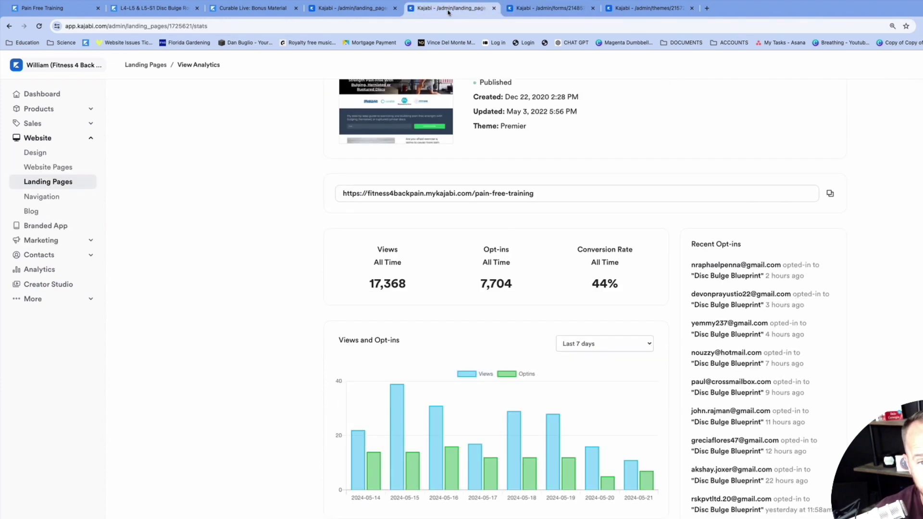
{"action": "left_click", "coordinate": [171, 6]}
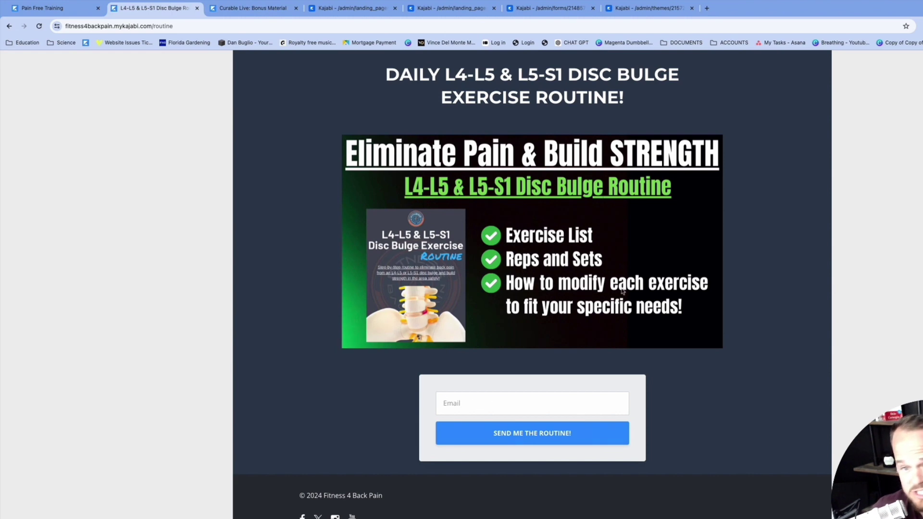
{"action": "left_click", "coordinate": [635, 10]}
{"action": "left_click", "coordinate": [555, 9]}
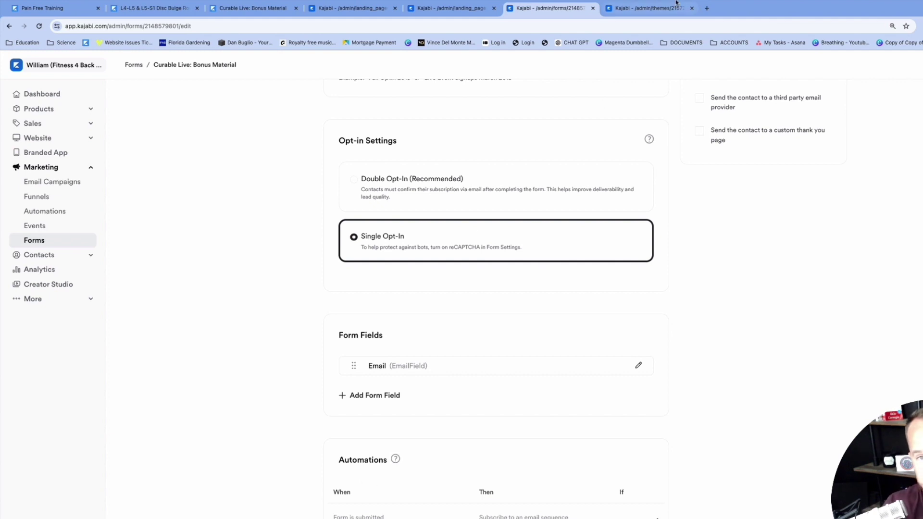
- Switch back to the page editor and review the opt-in form's position, input label, button style and button width options
{"action": "left_click", "coordinate": [653, 8]}
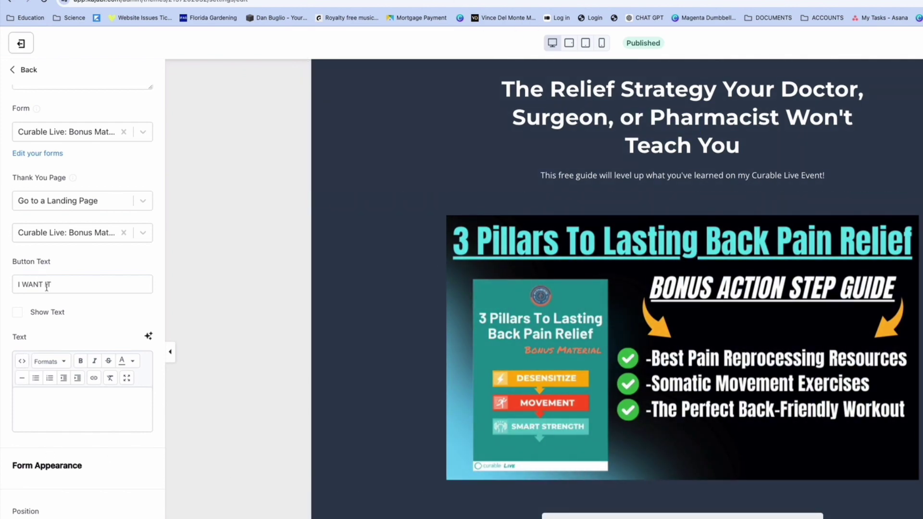
{"action": "scroll", "coordinate": [46, 376], "scroll_direction": "down", "scroll_amount": 3}
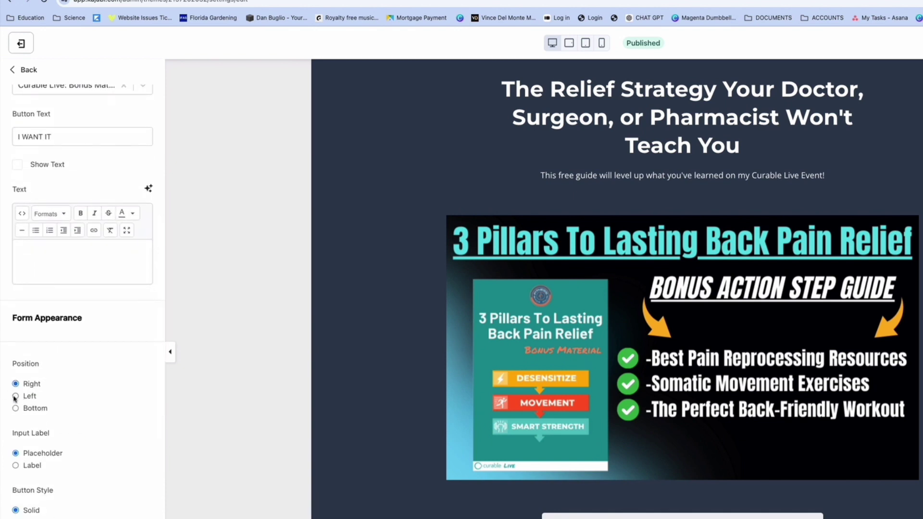
{"action": "scroll", "coordinate": [134, 504], "scroll_direction": "down", "scroll_amount": 1}
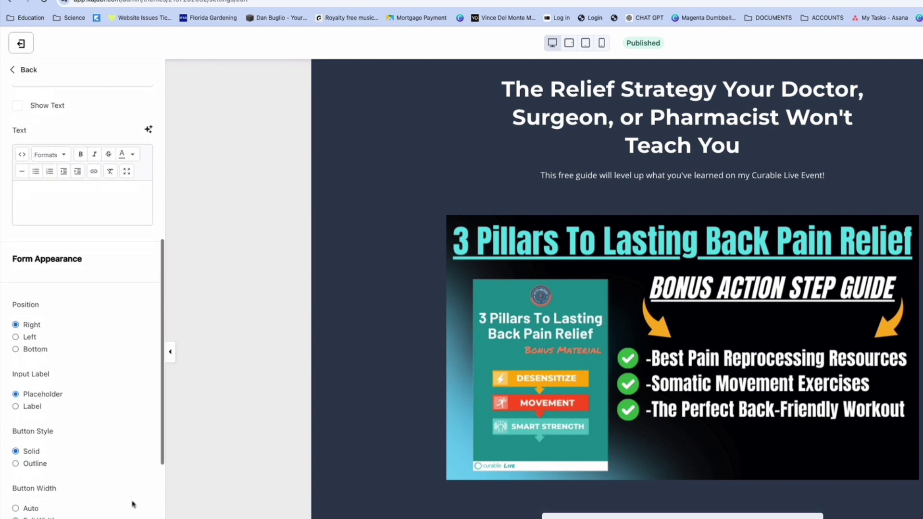
{"action": "scroll", "coordinate": [335, 244], "scroll_direction": "down", "scroll_amount": 2}
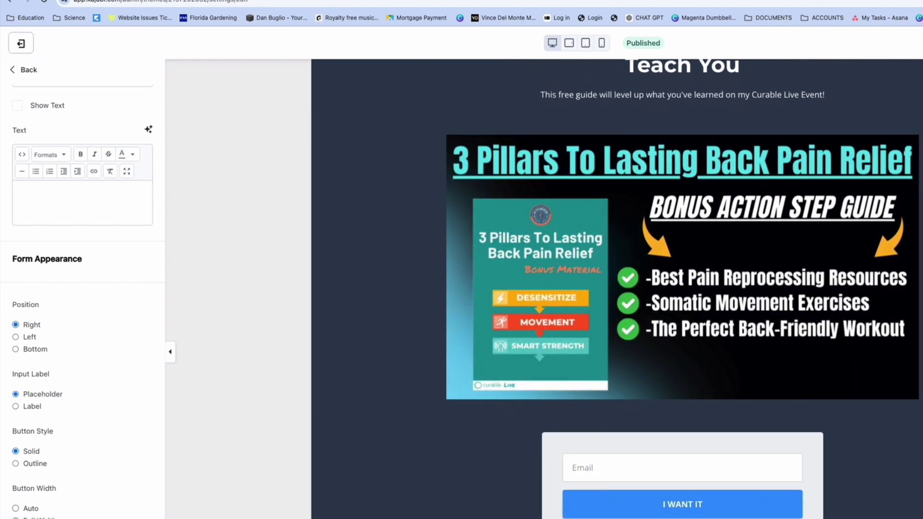
{"action": "scroll", "coordinate": [616, 336], "scroll_direction": "up", "scroll_amount": 2}
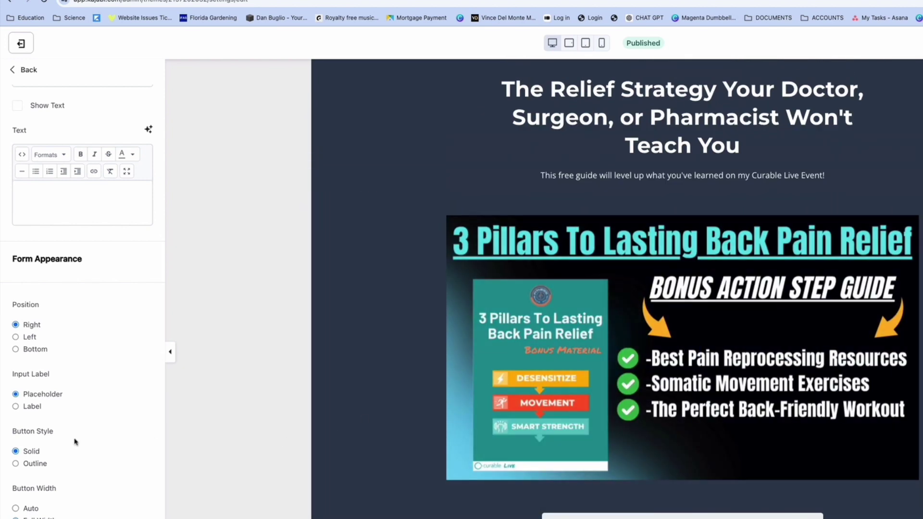
{"action": "scroll", "coordinate": [74, 439], "scroll_direction": "down", "scroll_amount": 10}
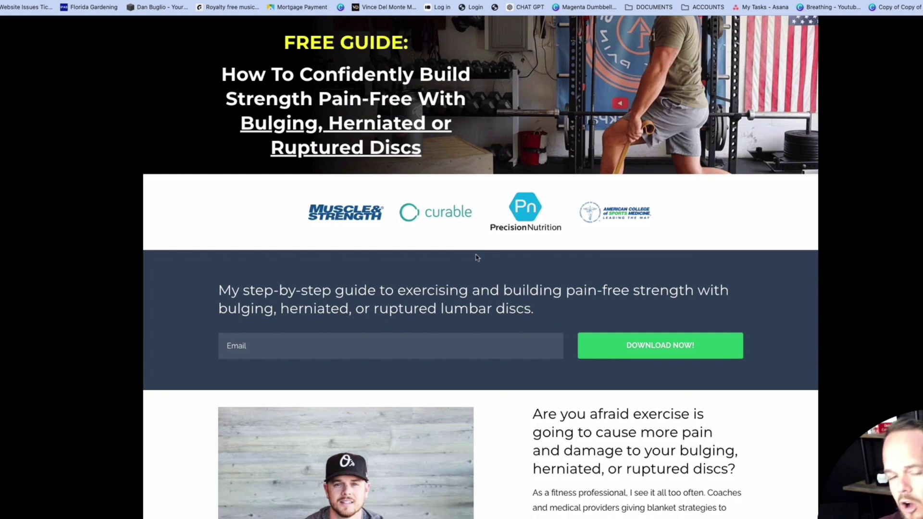
- Review the live free guide landing page for bulging, herniated or ruptured discs, including its opt-in form, coach introduction and benefits list
{"action": "scroll", "coordinate": [432, 251], "scroll_direction": "down", "scroll_amount": 10}
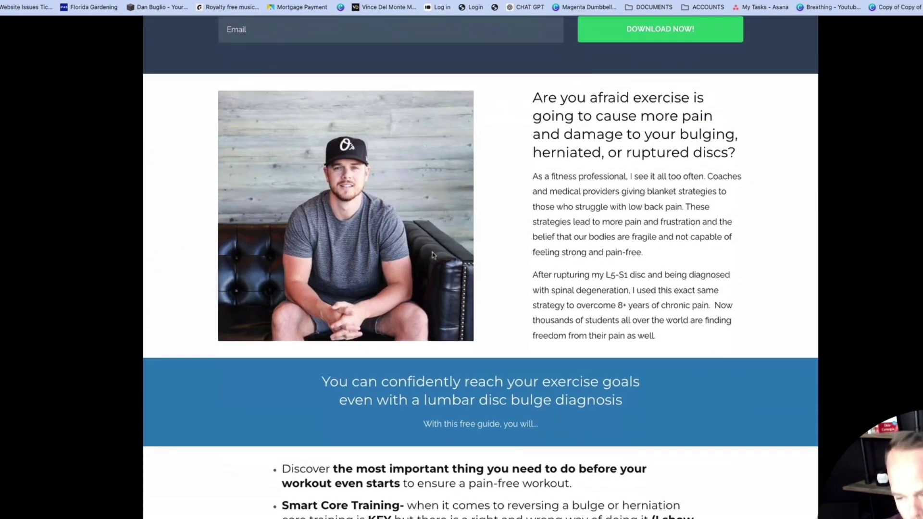
{"action": "scroll", "coordinate": [476, 336], "scroll_direction": "up", "scroll_amount": 11}
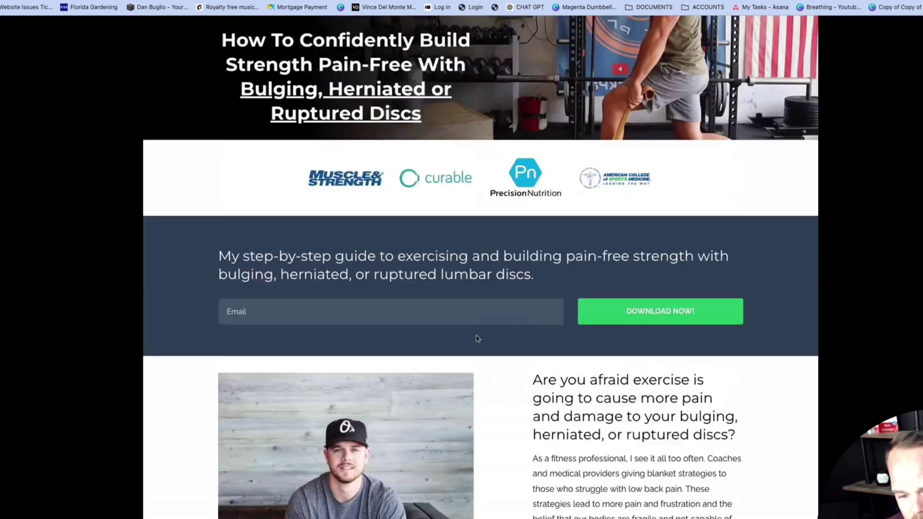
{"action": "scroll", "coordinate": [482, 335], "scroll_direction": "down", "scroll_amount": 10}
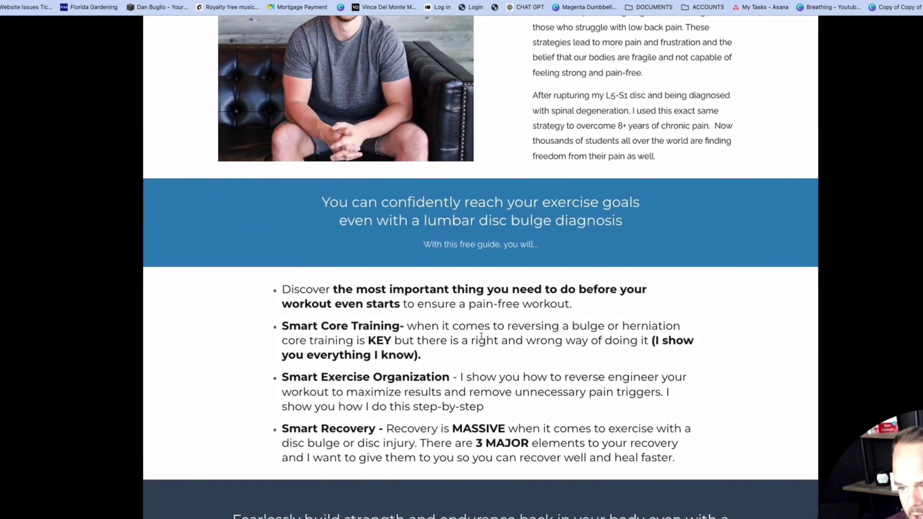
{"action": "scroll", "coordinate": [481, 336], "scroll_direction": "up", "scroll_amount": 11}
{"action": "scroll", "coordinate": [492, 332], "scroll_direction": "down", "scroll_amount": 10}
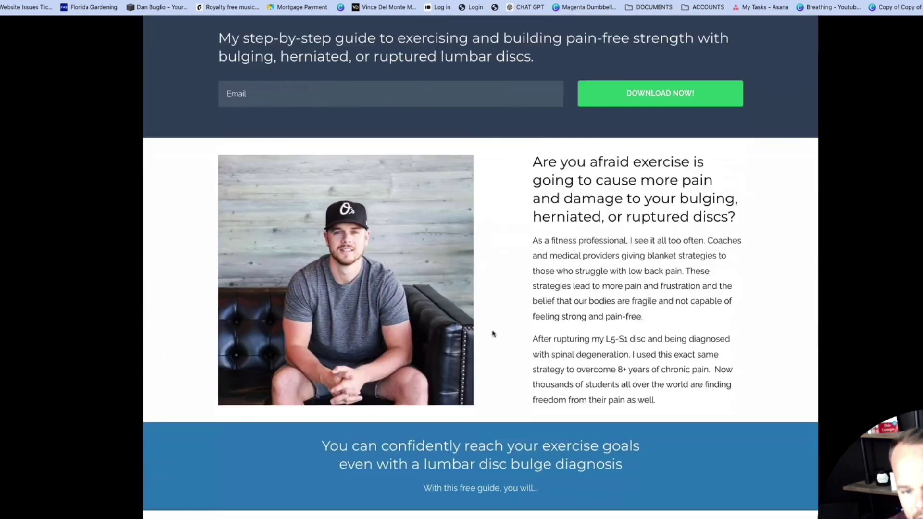